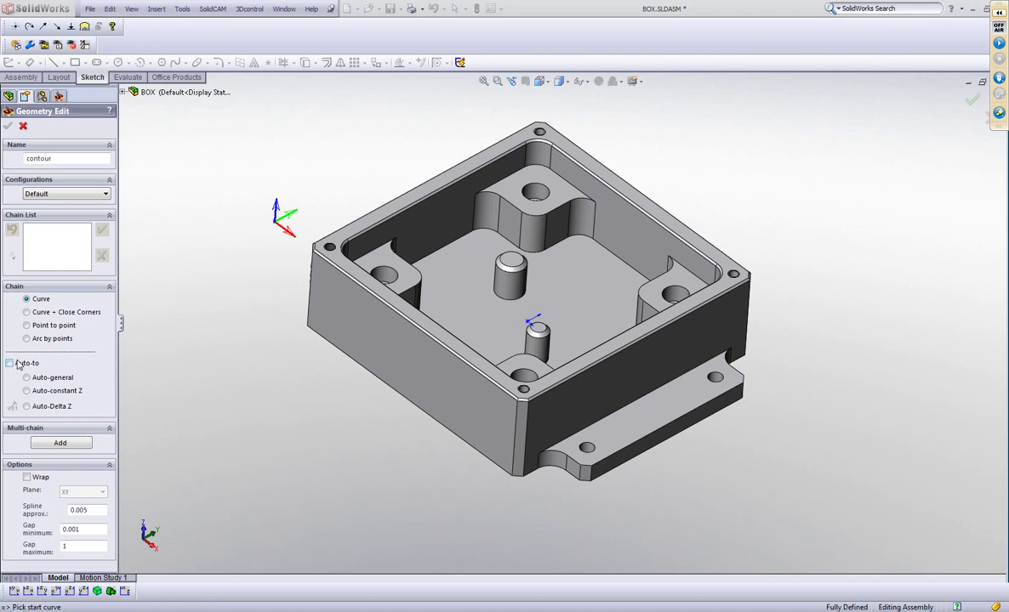
Step: Try to chain the box's base outline with Auto-constant Z, starting from a long bottom edge, reversing the direction and targeting the opposite bottom edge
middle_click_drag(377, 465, 675, 480)
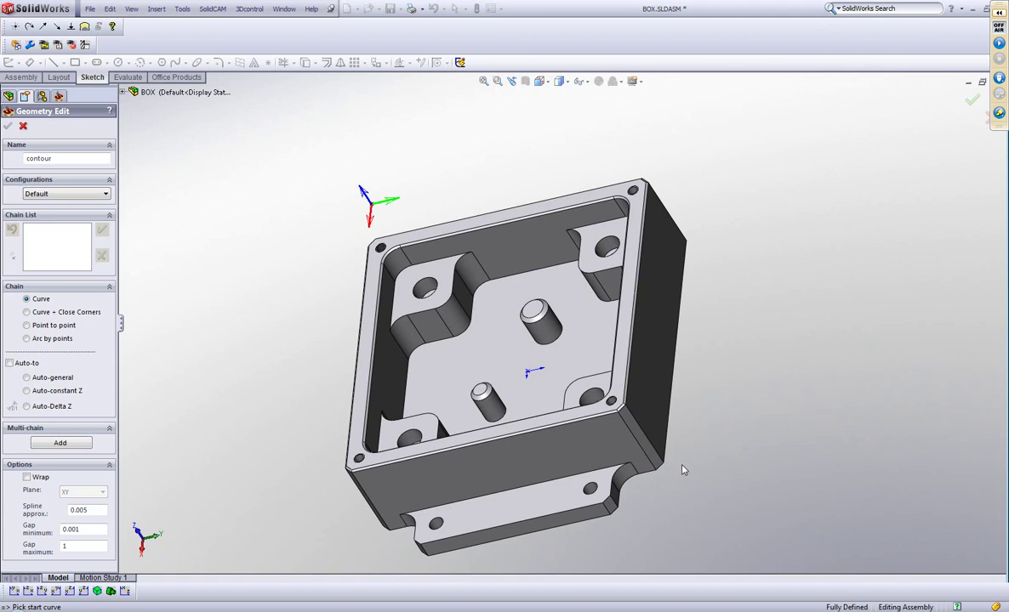
scroll(682, 469, "down", 1)
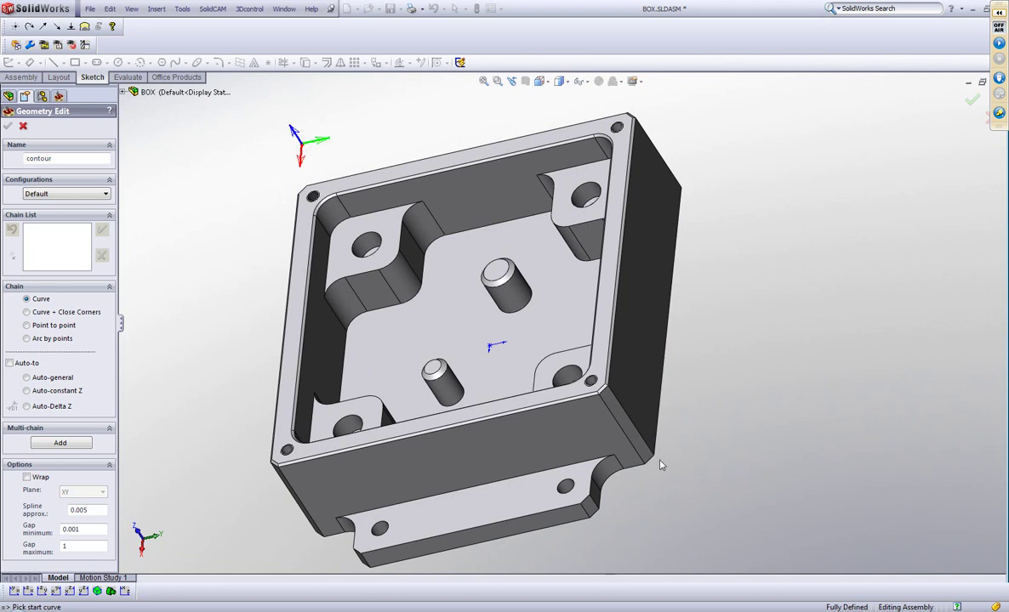
middle_click_drag(657, 480, 442, 485)
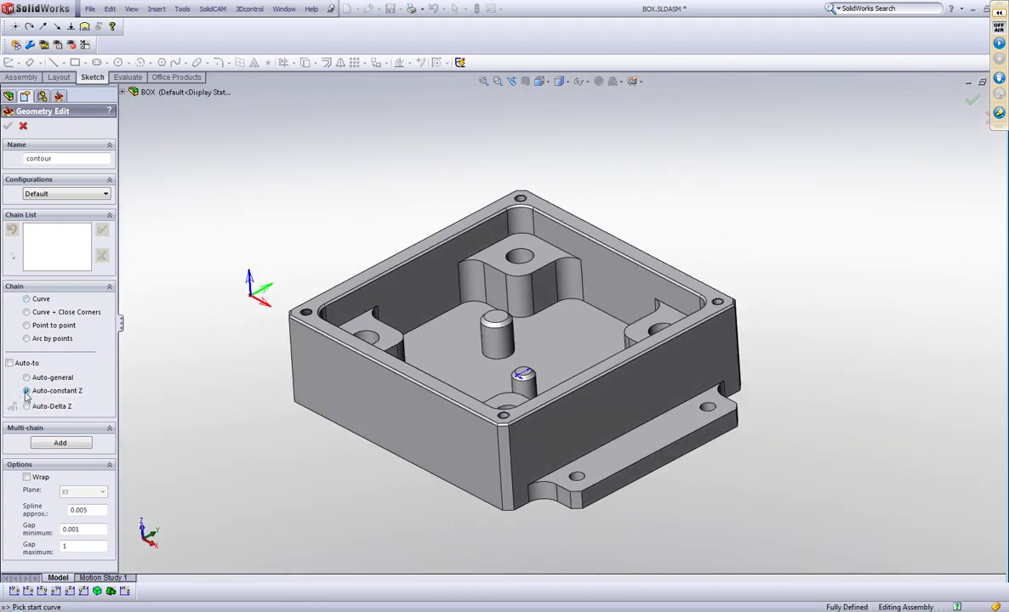
left_click(9, 363)
left_click(474, 501)
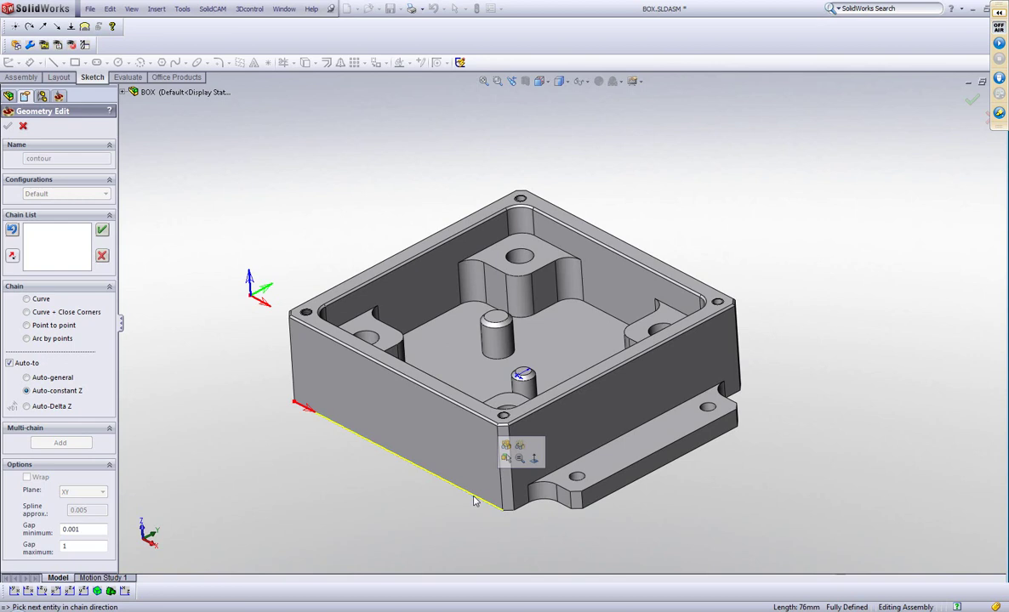
left_click(12, 231)
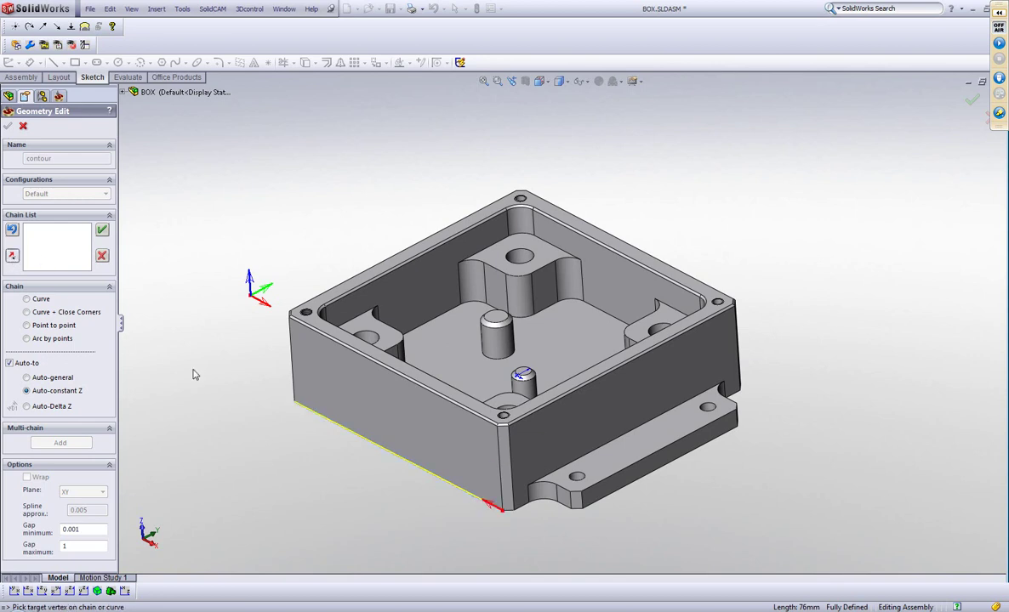
middle_click_drag(223, 429, 473, 519)
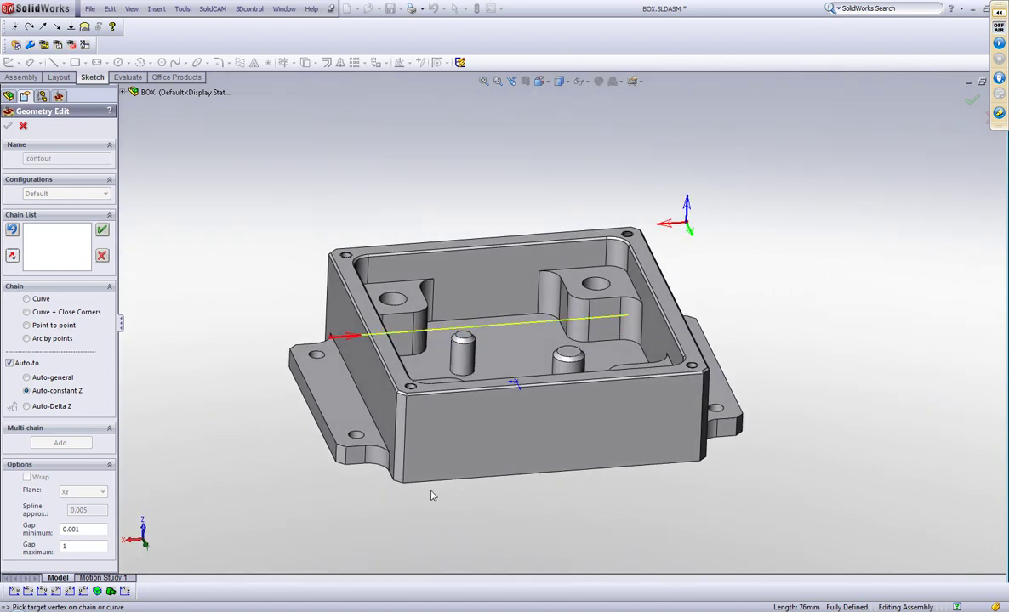
left_click(443, 483)
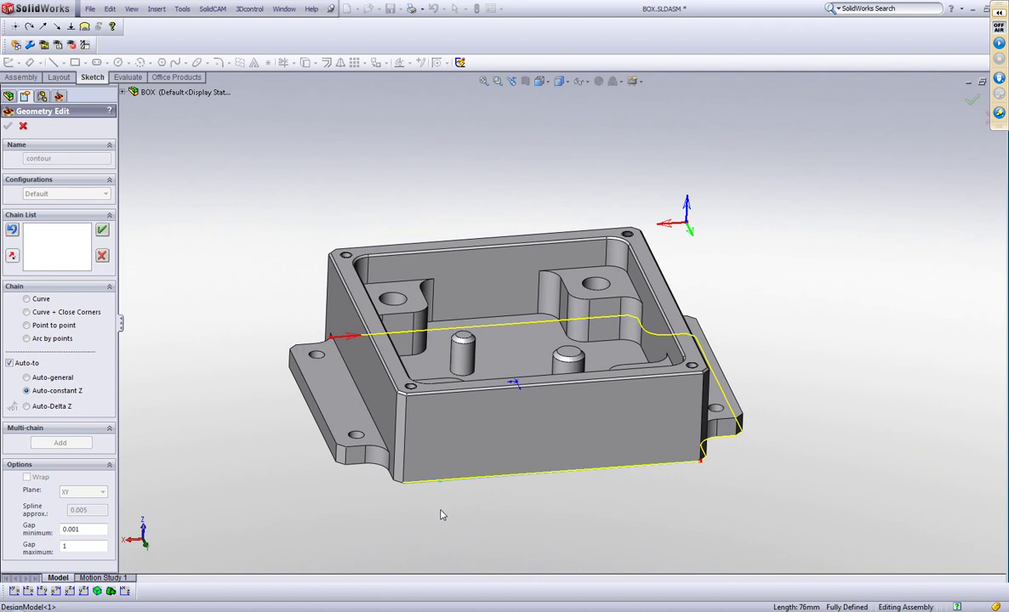
key("Escape")
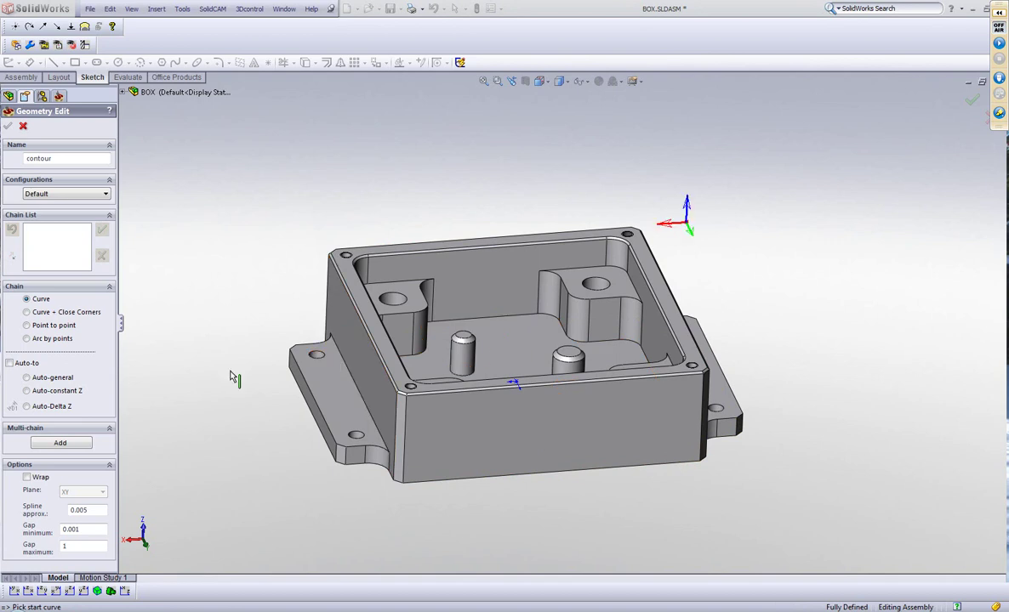
Step: Add a multi-chain by Loops from the pocket floor face, with the filter set to the external loop only
left_click(59, 442)
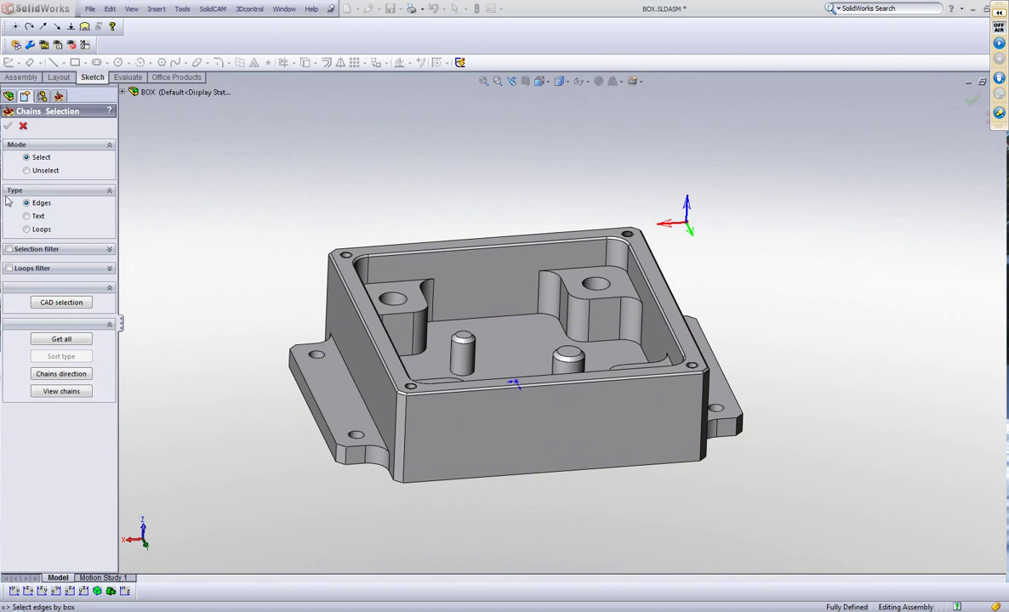
left_click(27, 230)
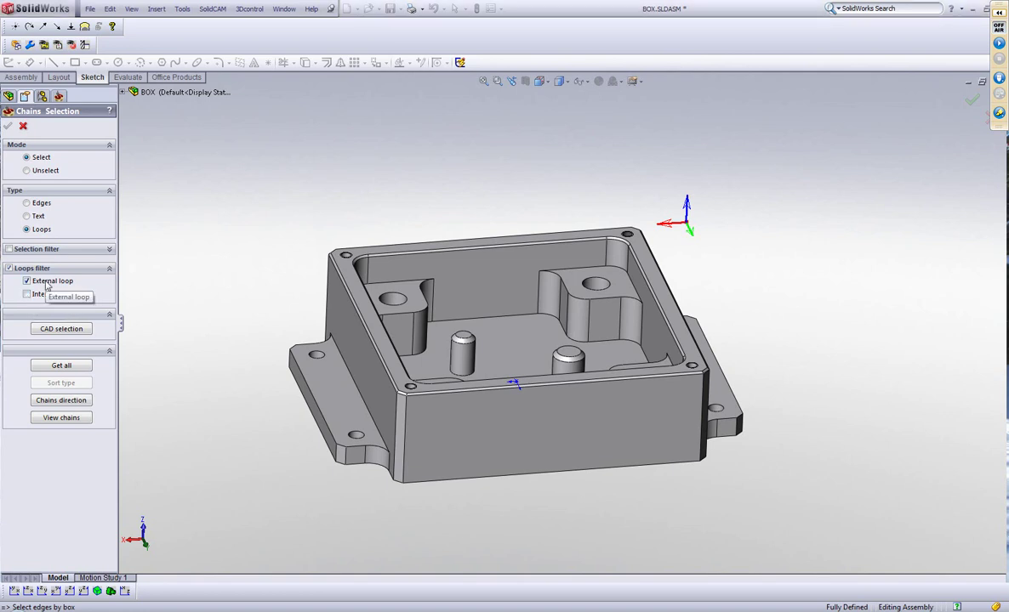
left_click(513, 342)
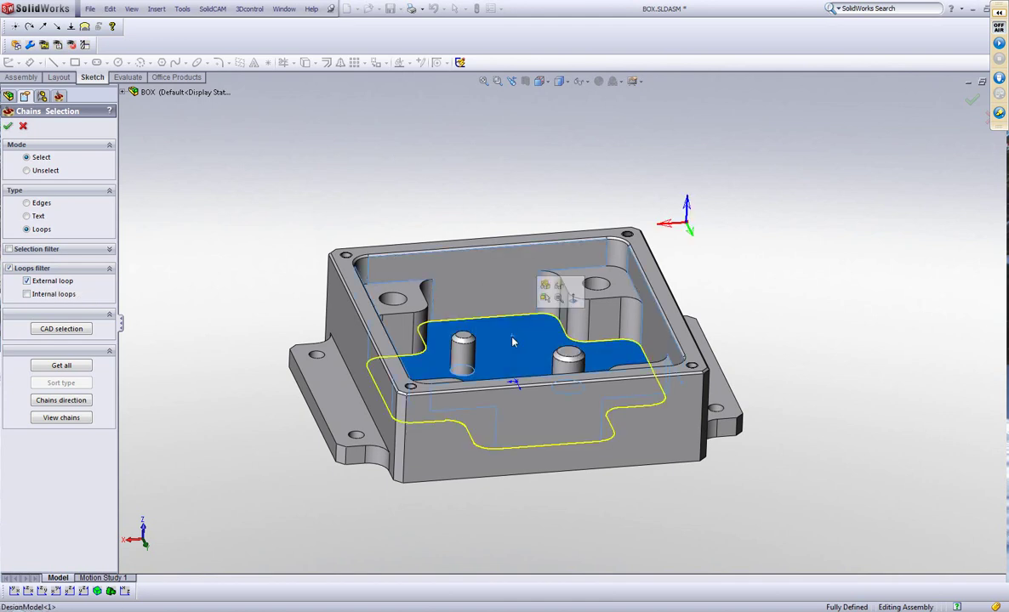
left_click(510, 319)
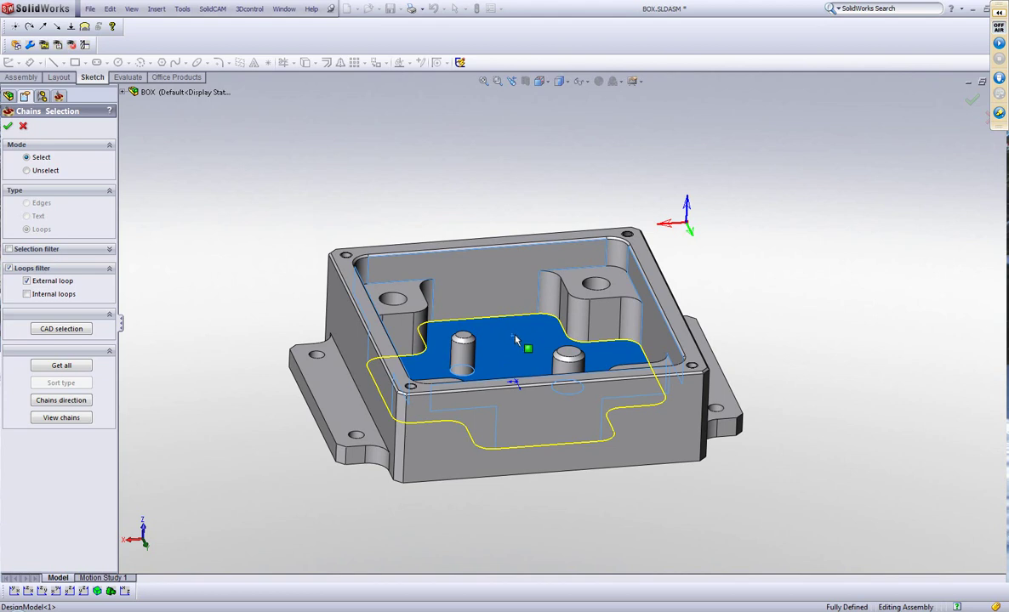
left_click(8, 125)
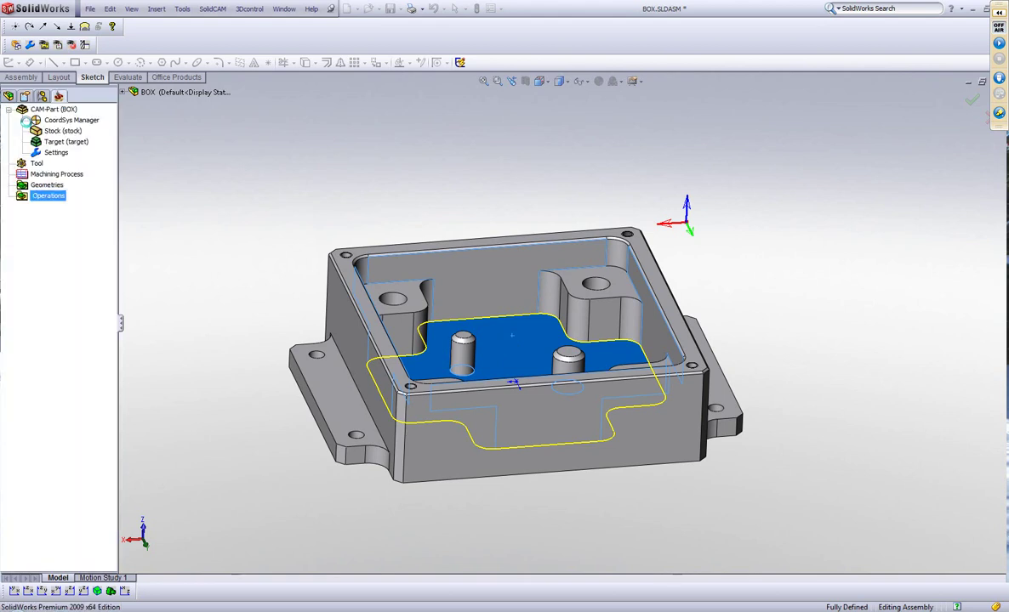
Step: Start another multi-chain by Loops and select only the internal loops of the pocket floor face around the two pins
left_click(79, 428)
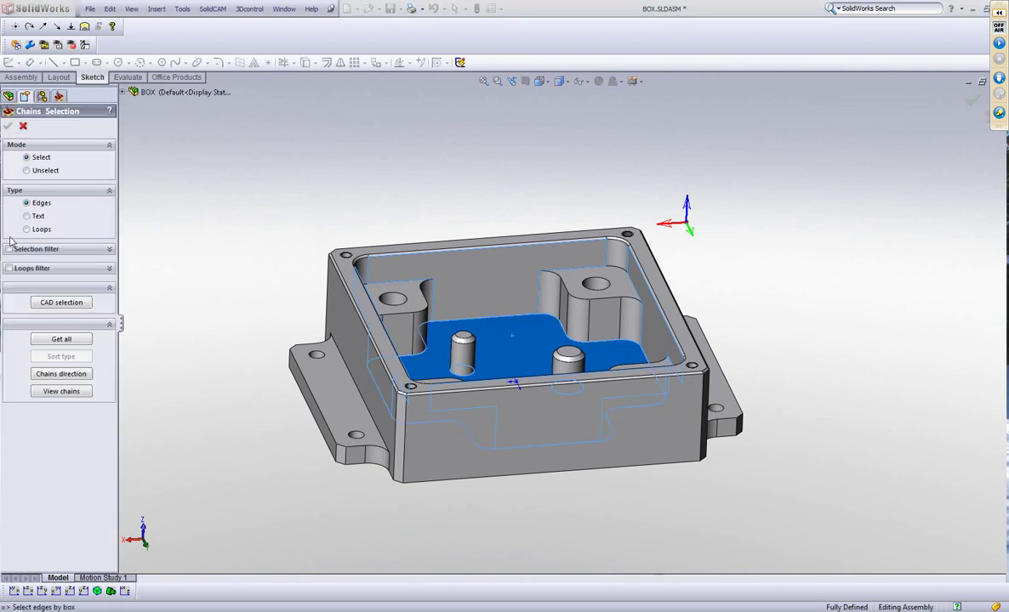
left_click(27, 229)
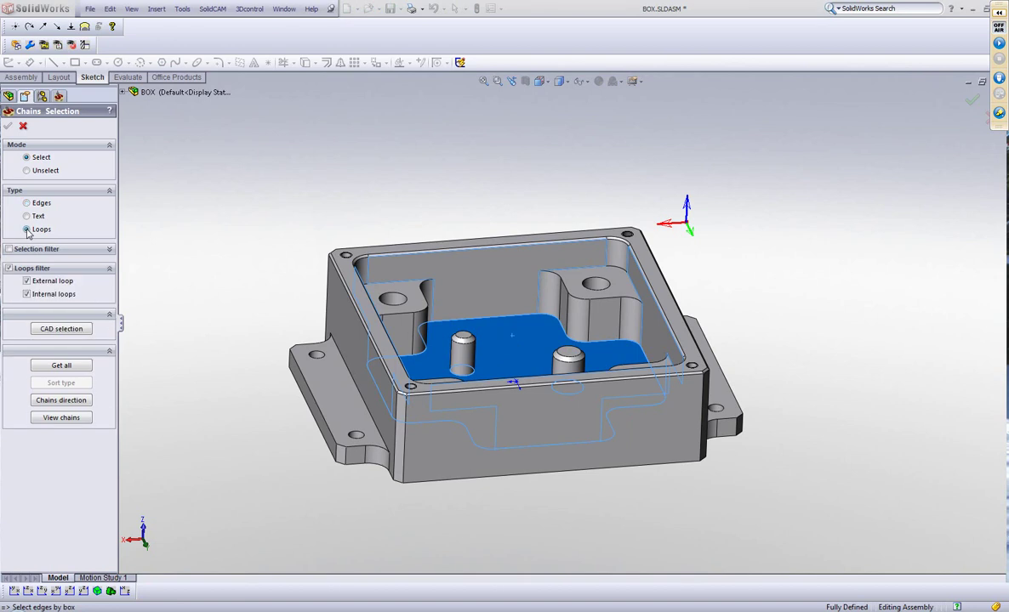
left_click(36, 282)
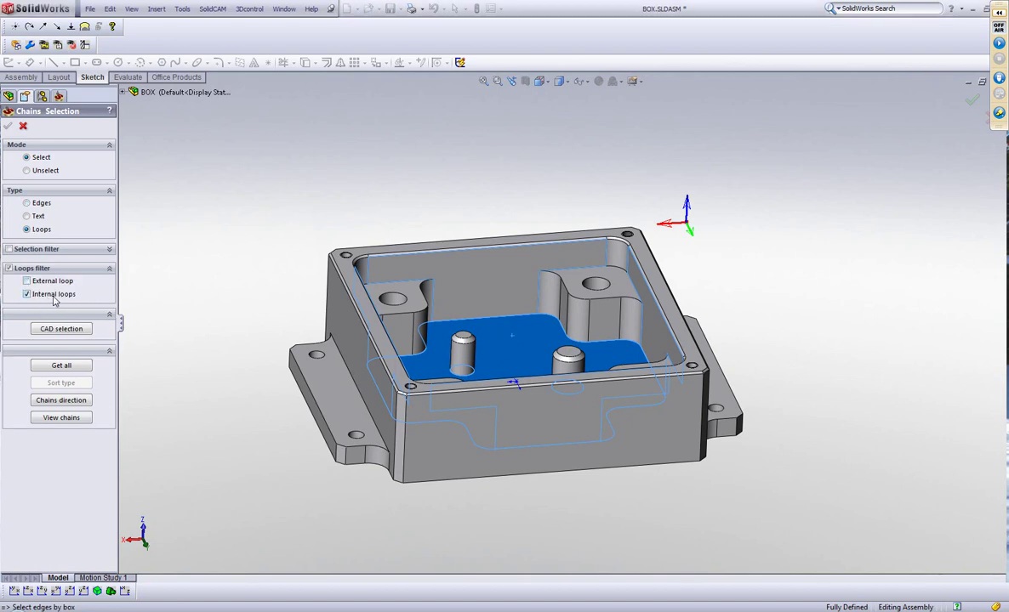
left_click(465, 338)
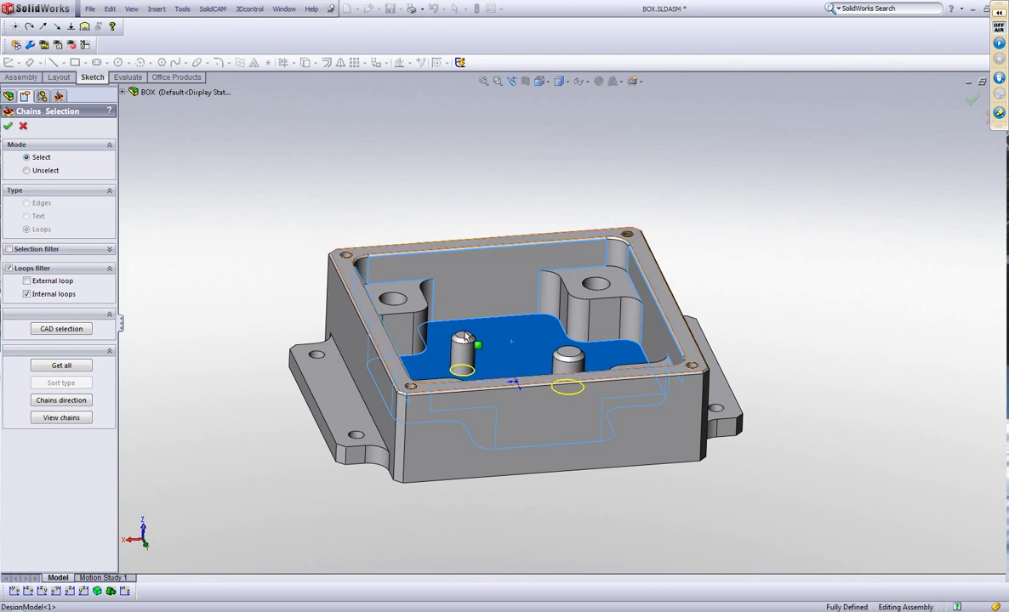
Step: Add the SolidCAM sketch text to the slot geometry as a multi-chain of type Text and view it from above
middle_click_drag(478, 136, 473, 154)
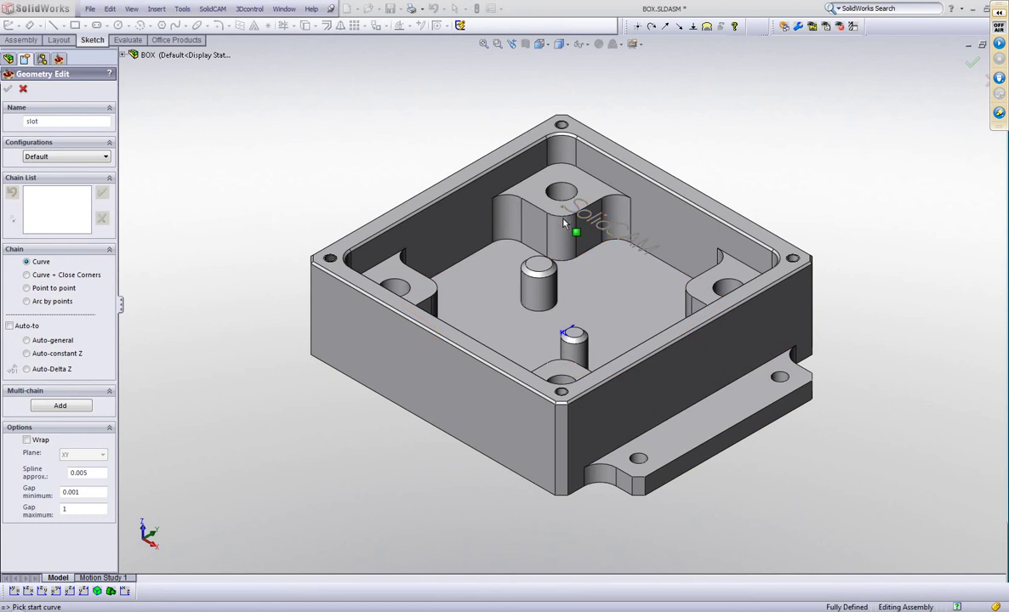
left_click(58, 406)
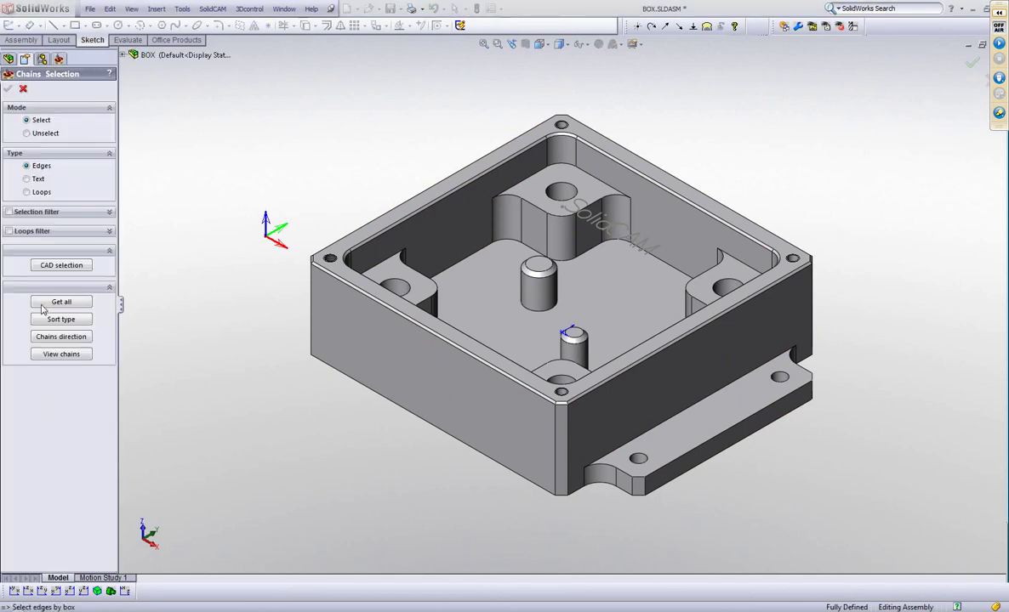
left_click(28, 179)
left_click(602, 232)
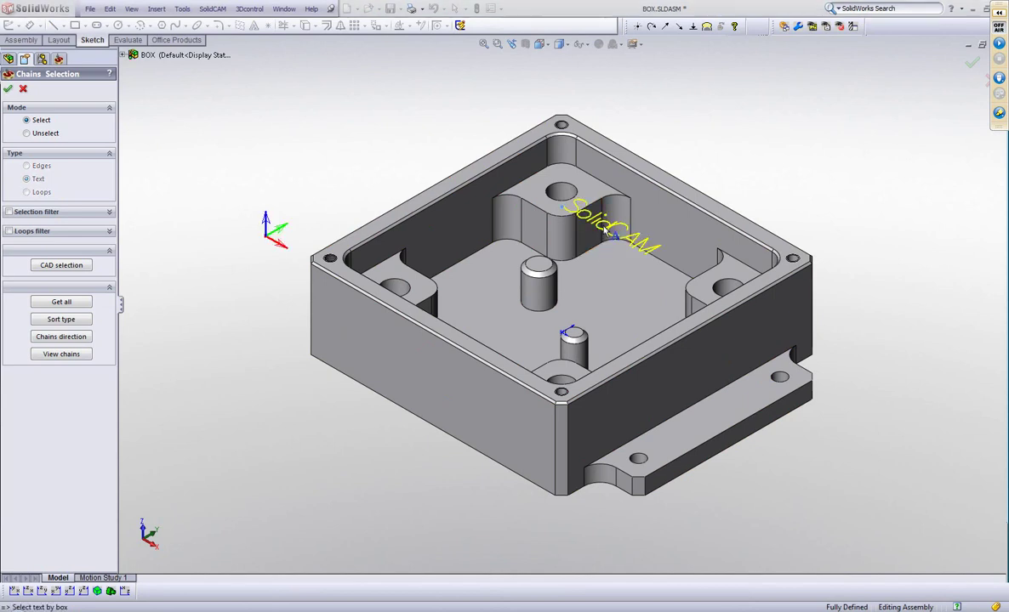
left_click(7, 89)
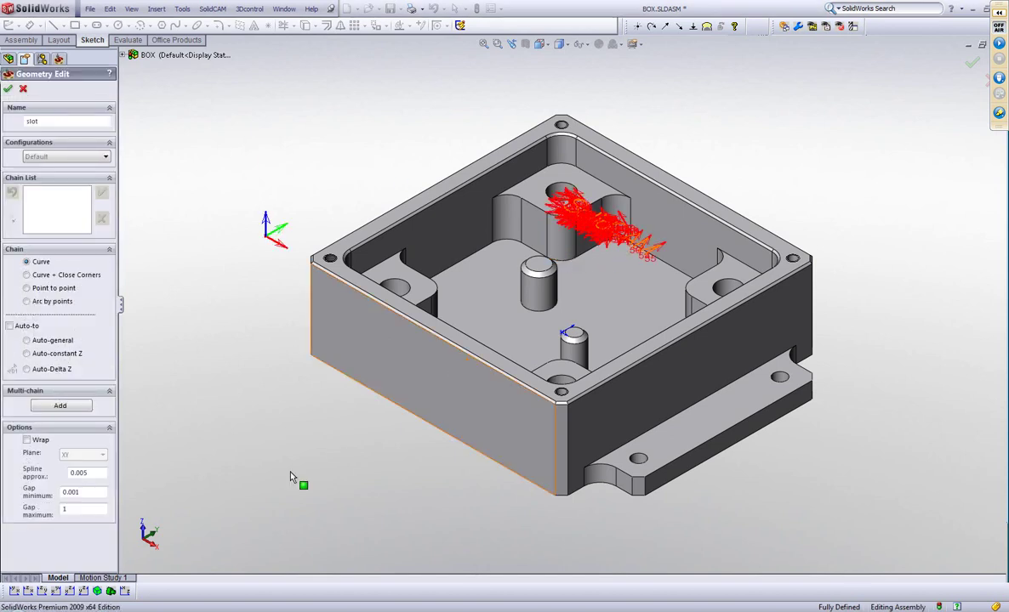
left_click(16, 593)
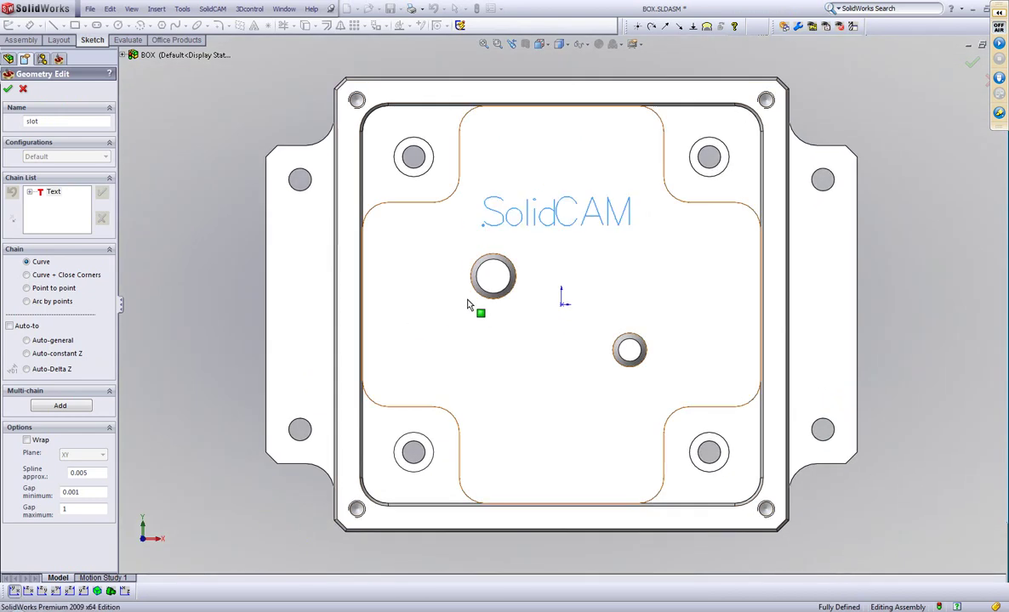
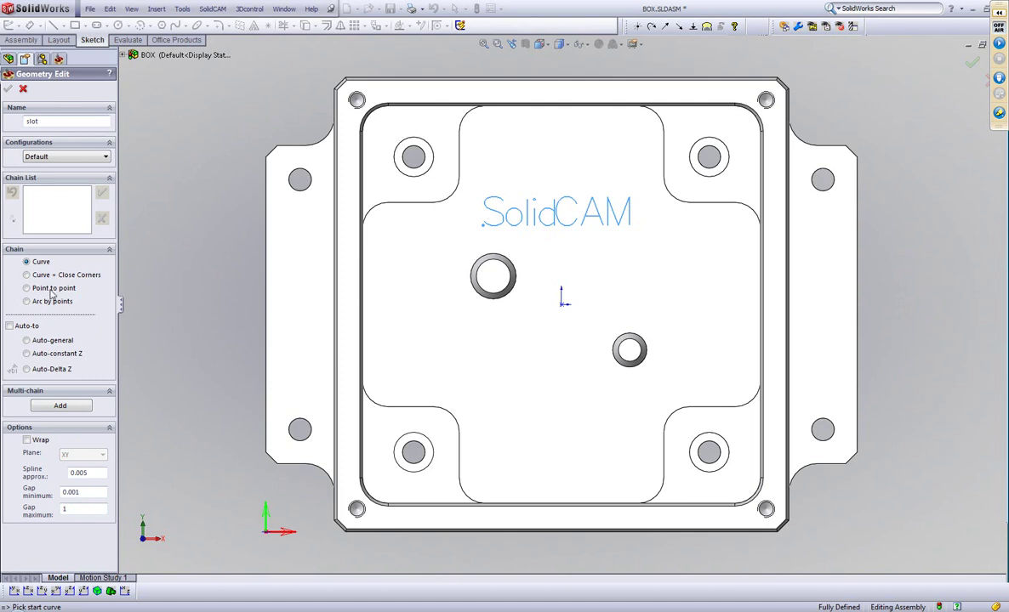
Step: Set the slot geometry's maximum gap to 1 and clear its minimum gap value
left_click(68, 509)
type("1")
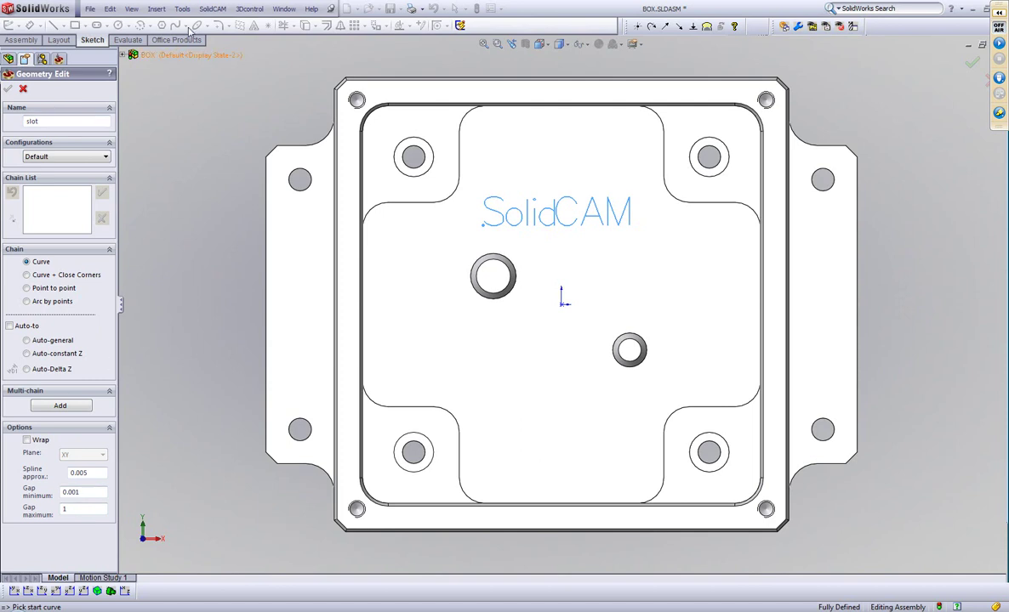
left_click(209, 10)
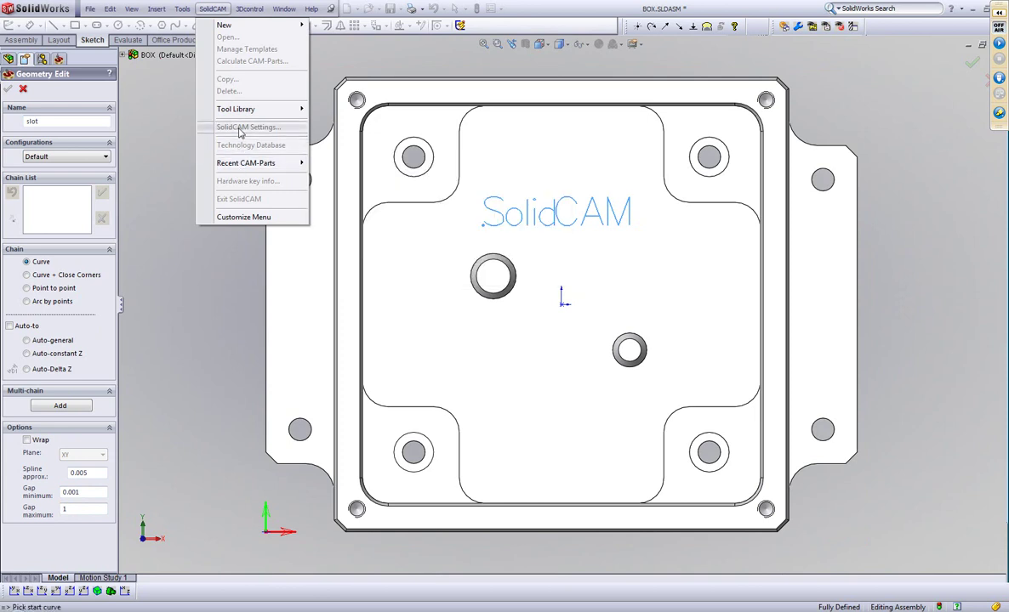
left_click(175, 111)
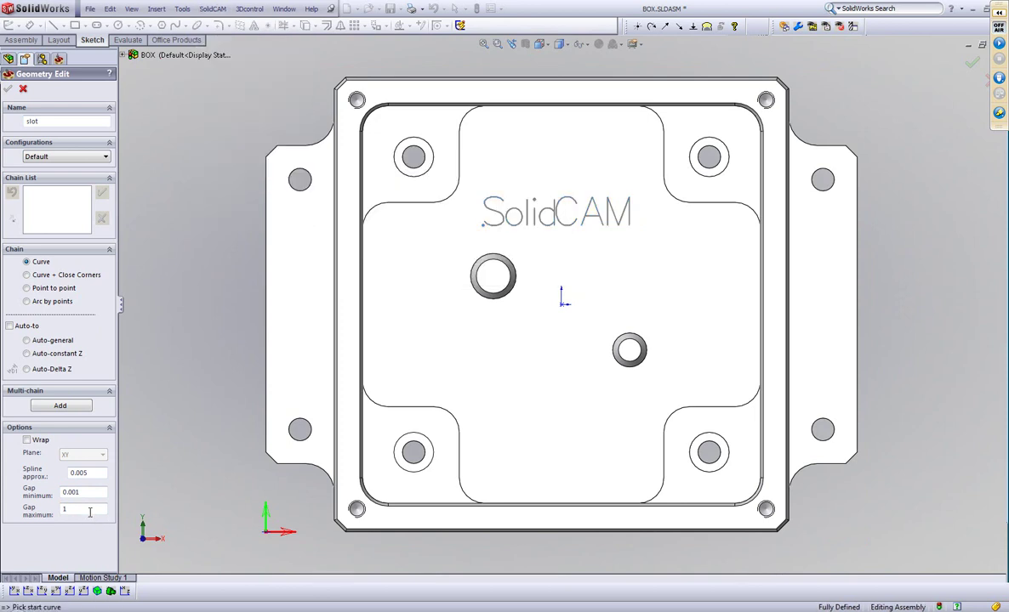
left_click_drag(83, 493, 54, 500)
key("BackSpace")
Step: Start a new multi-chain of type Text and select the SolidCAM sketch text again
left_click(60, 406)
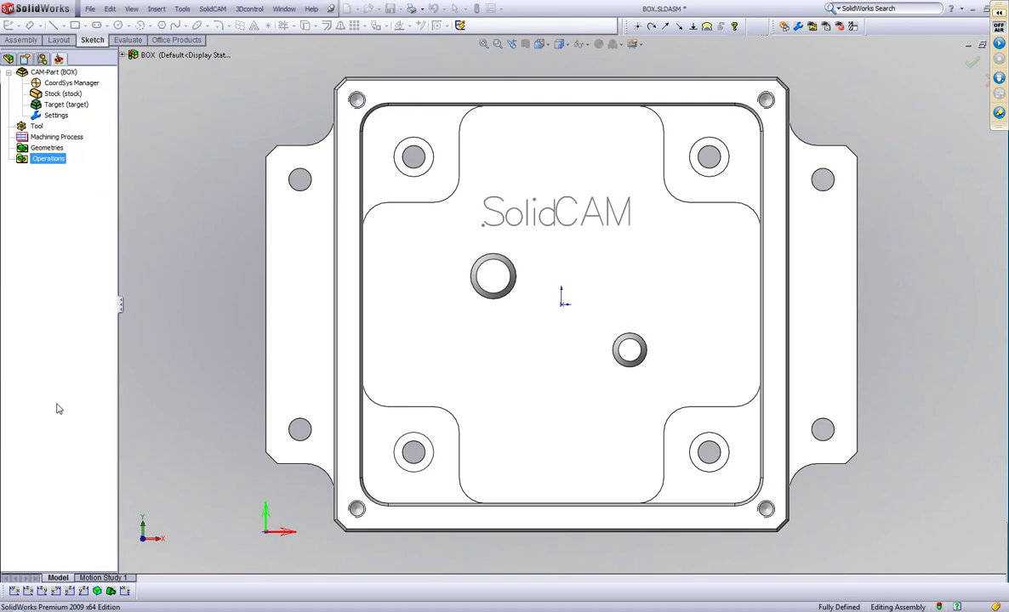
left_click(26, 179)
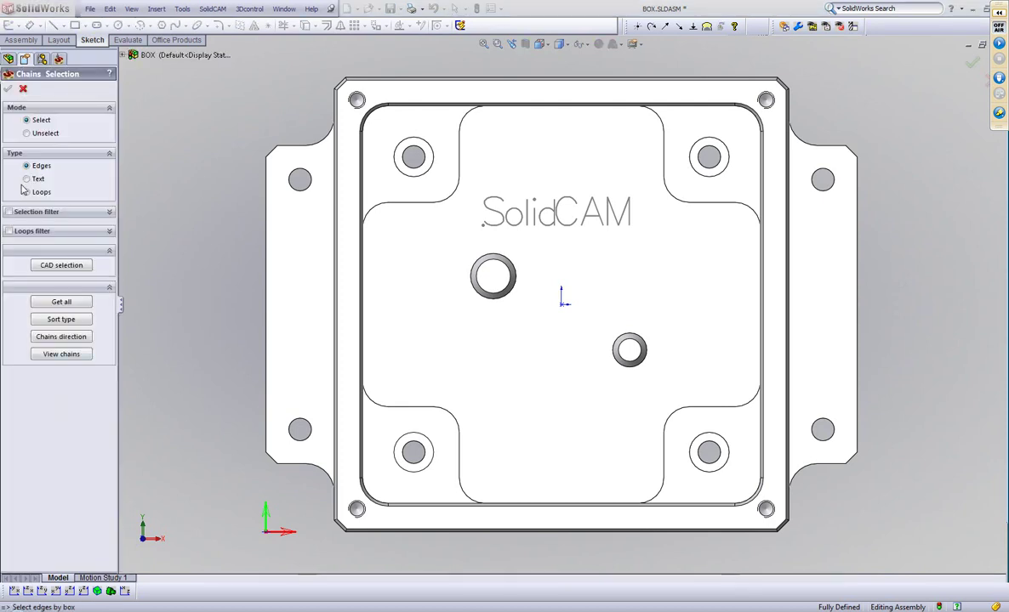
left_click(512, 220)
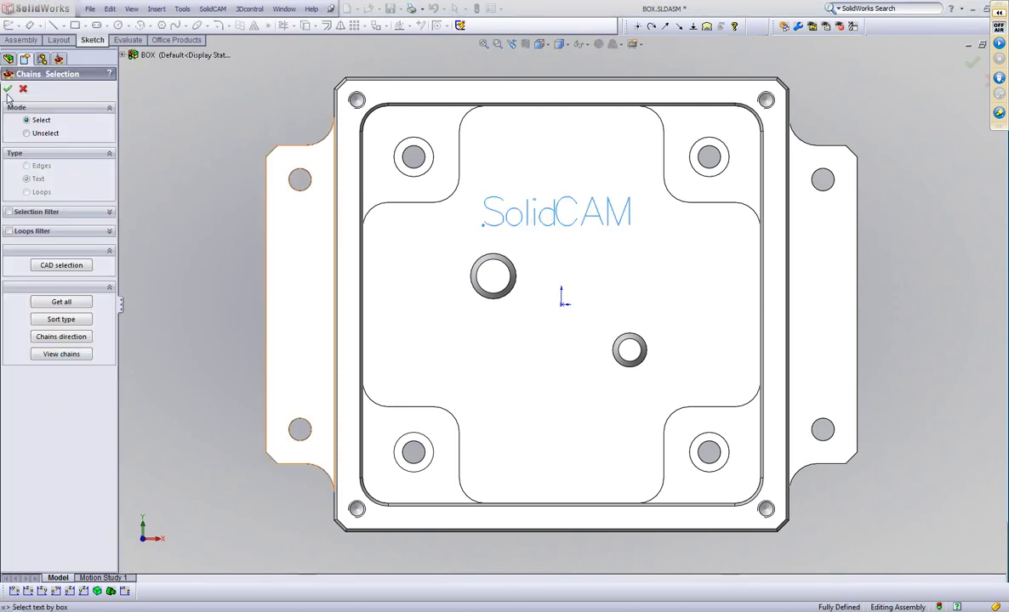